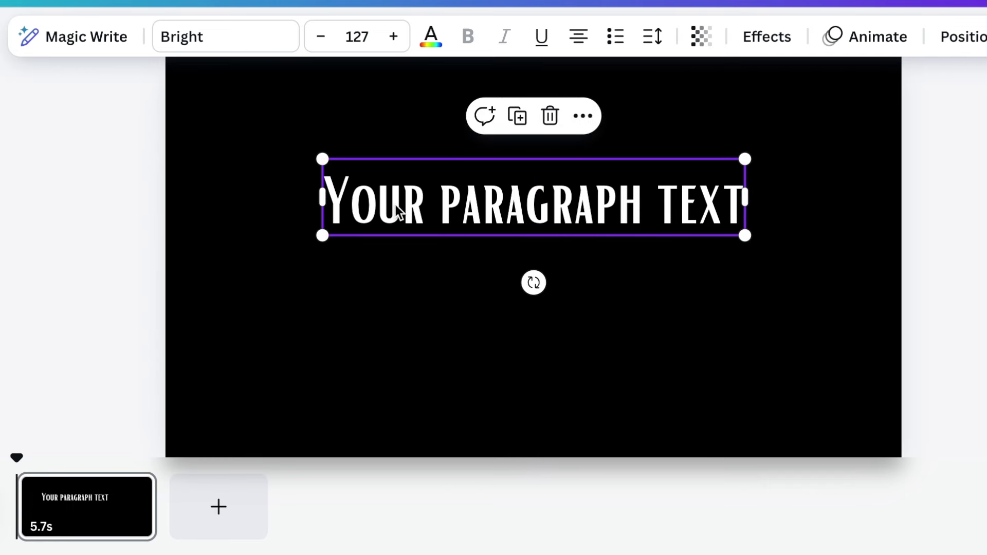
- Change the font of the whole placeholder paragraph text to League Spartan
drag(381, 212, 379, 210)
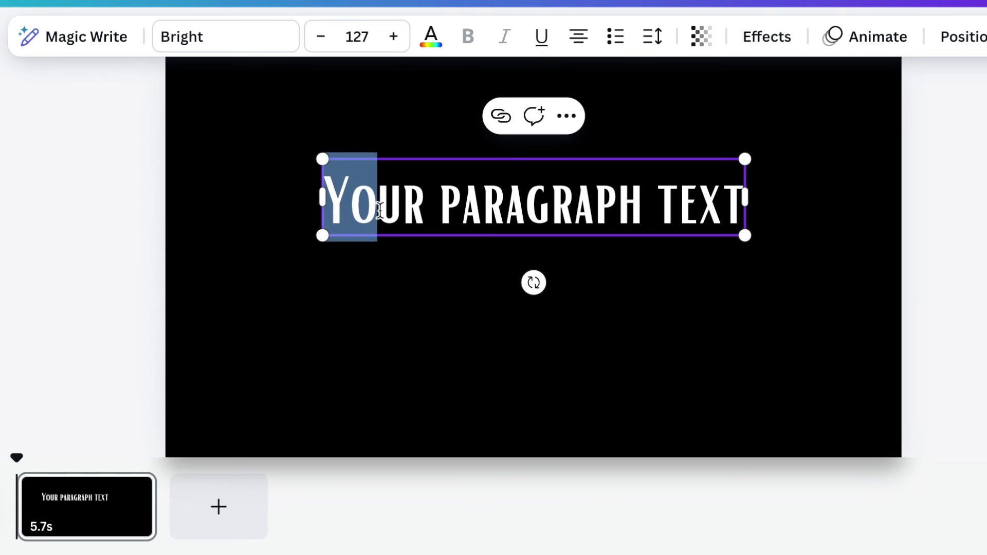
key(ctrl+a)
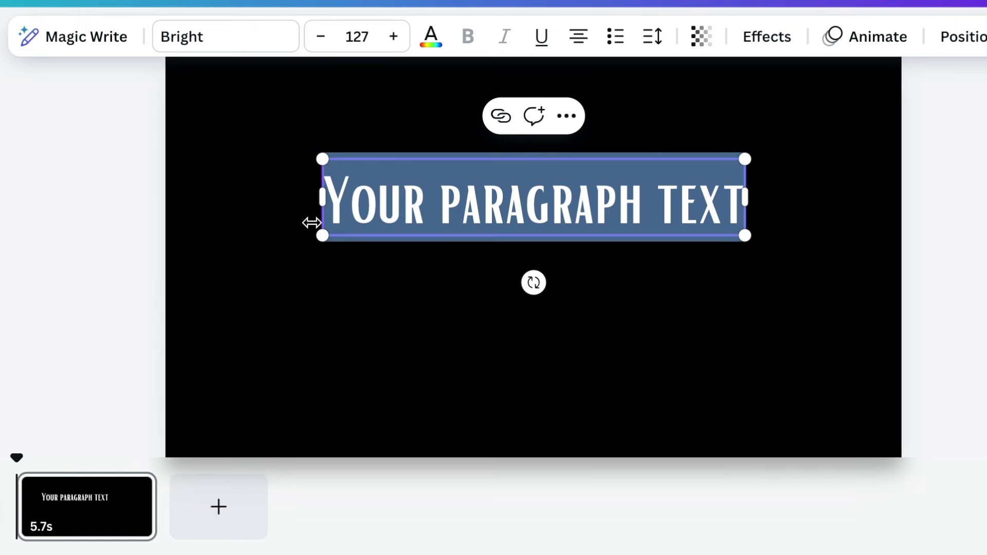
click(263, 40)
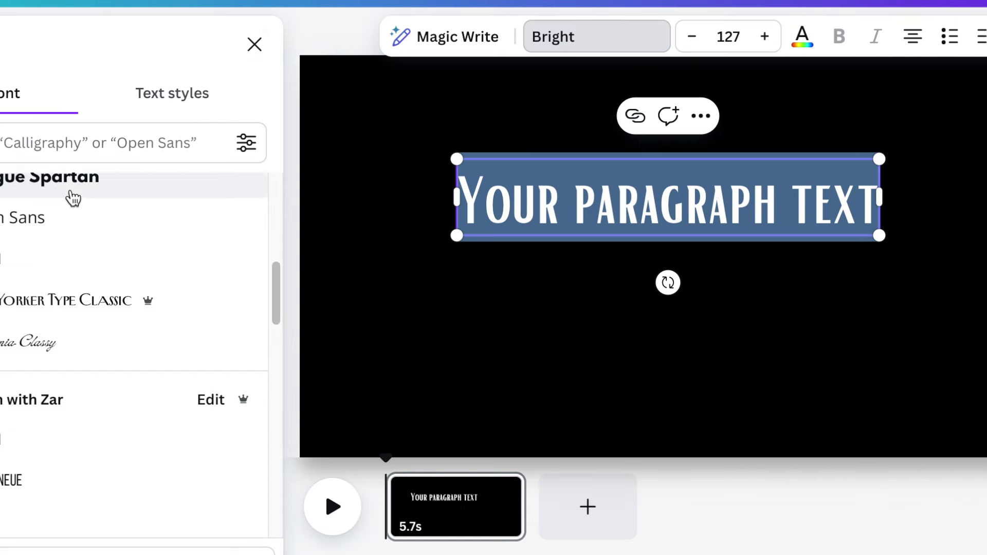
click(76, 190)
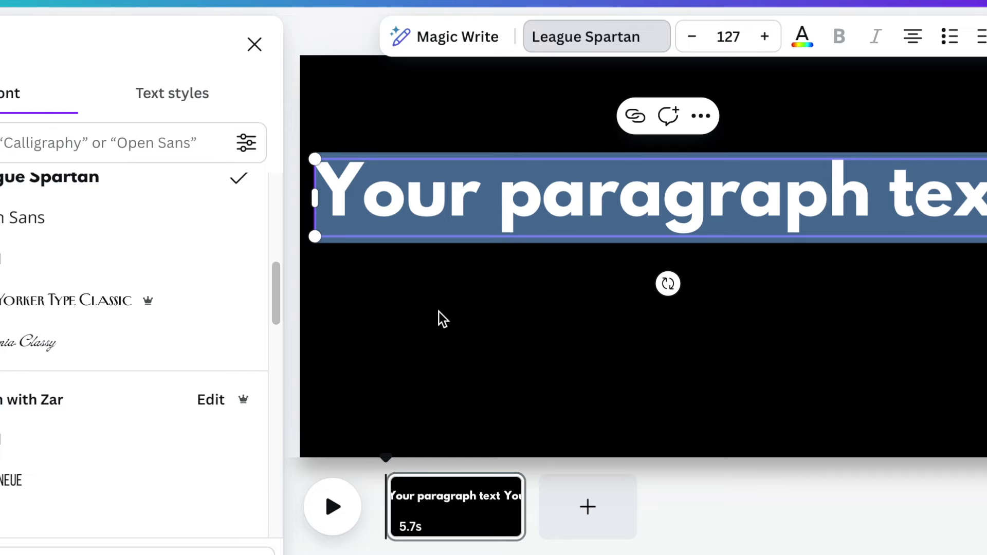
text(sale ALWAYS on)
key(Return)
text(@)
key(Return)
text(www.cpstore.co.za)
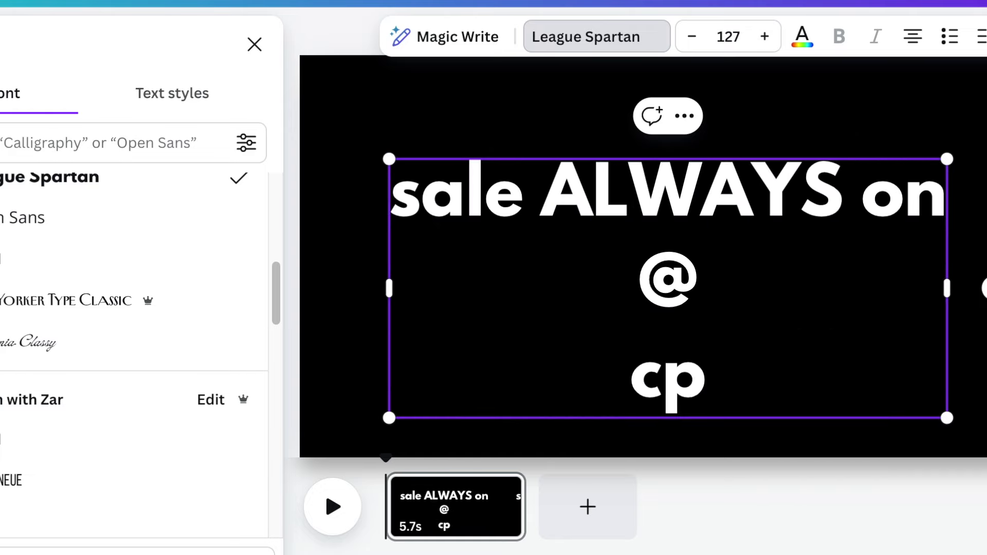
double_click(692, 198)
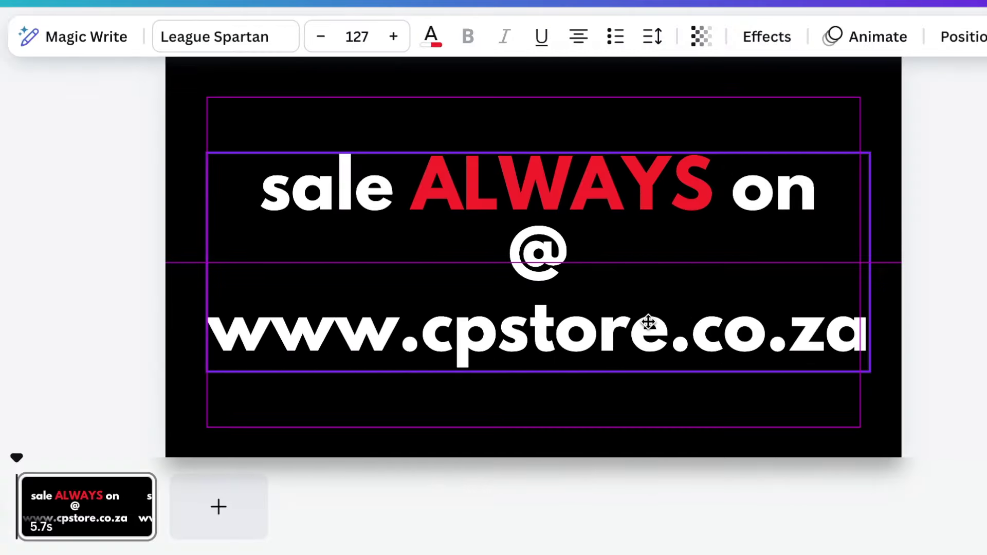
click(636, 455)
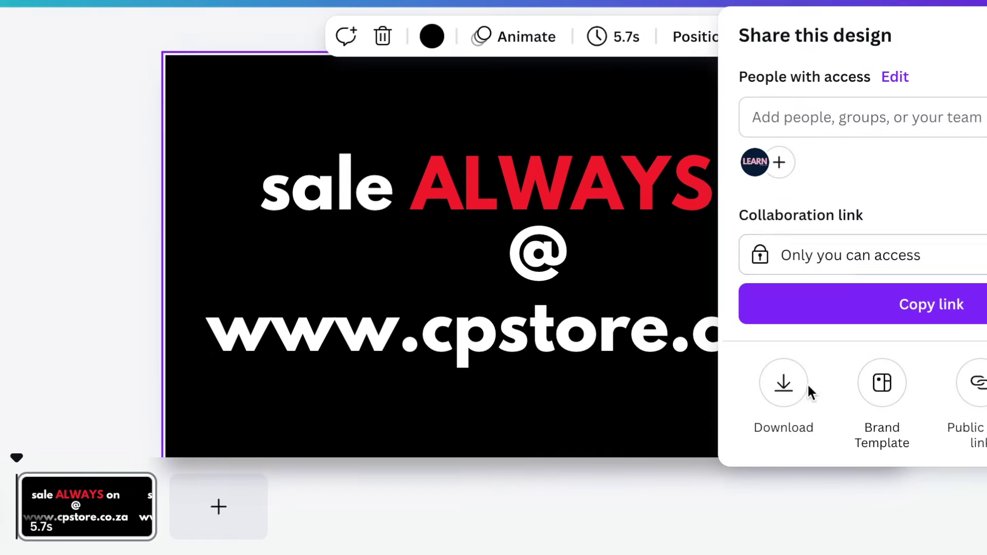
- Download the text design as a PNG image at 1,920 × 1,080 px and close the sharing options
click(787, 389)
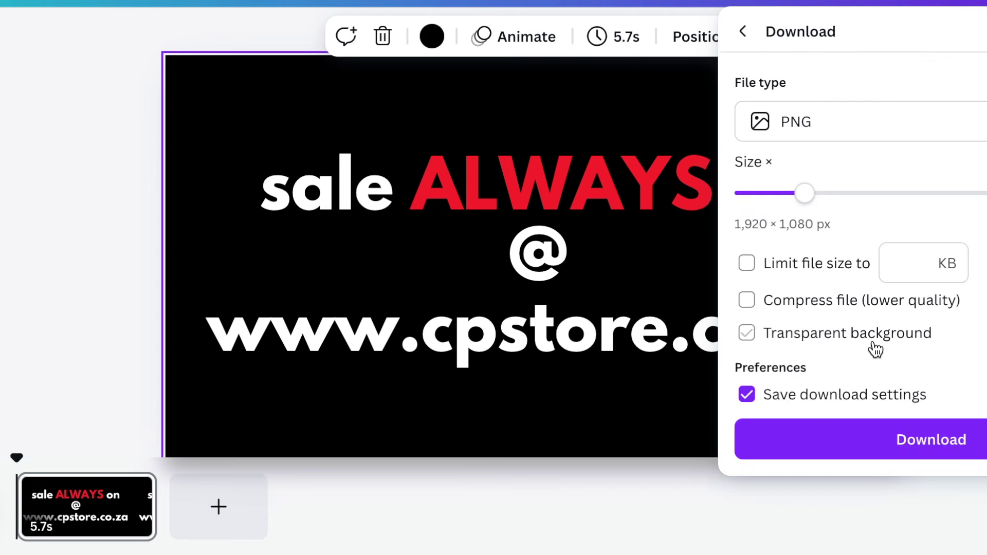
click(918, 445)
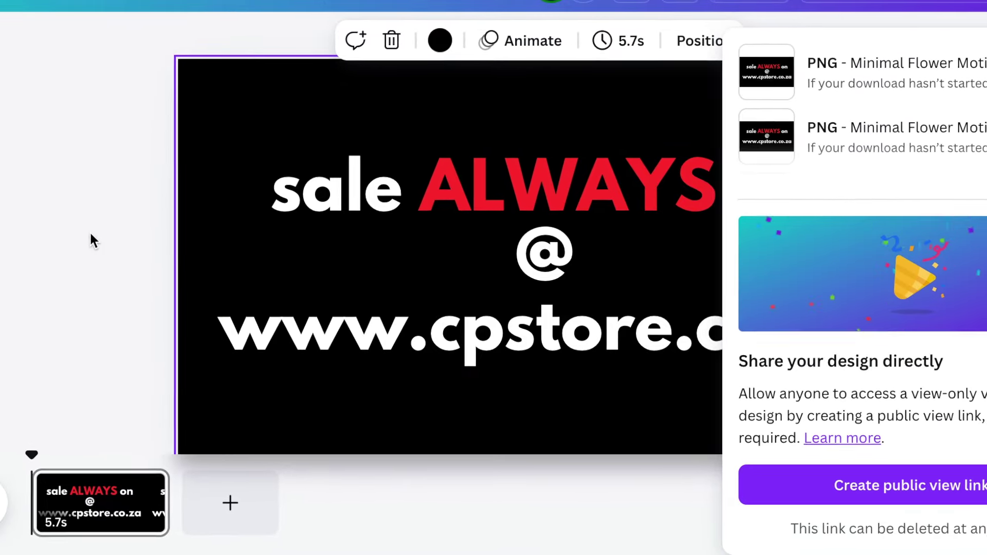
click(105, 242)
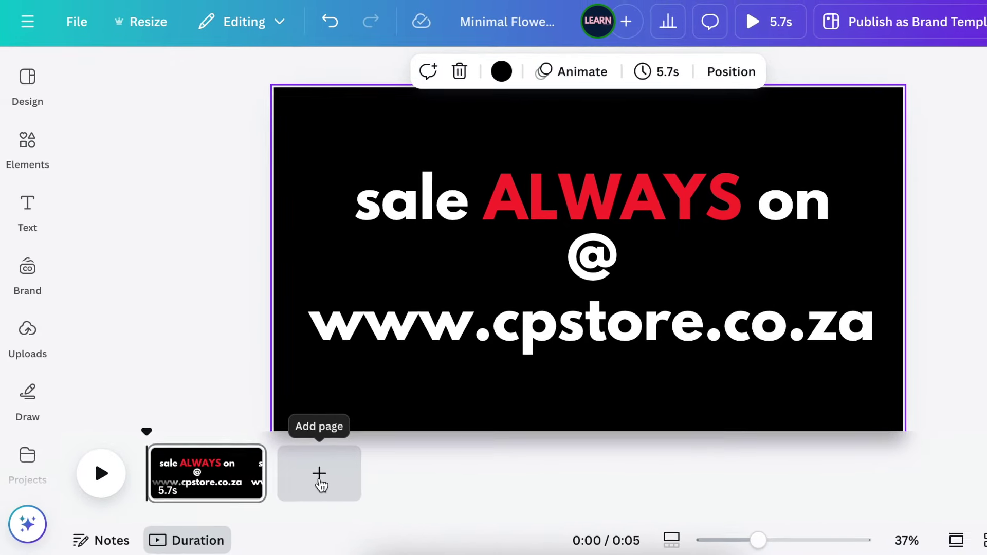
- Add a blank second page to the design after the text page
click(322, 473)
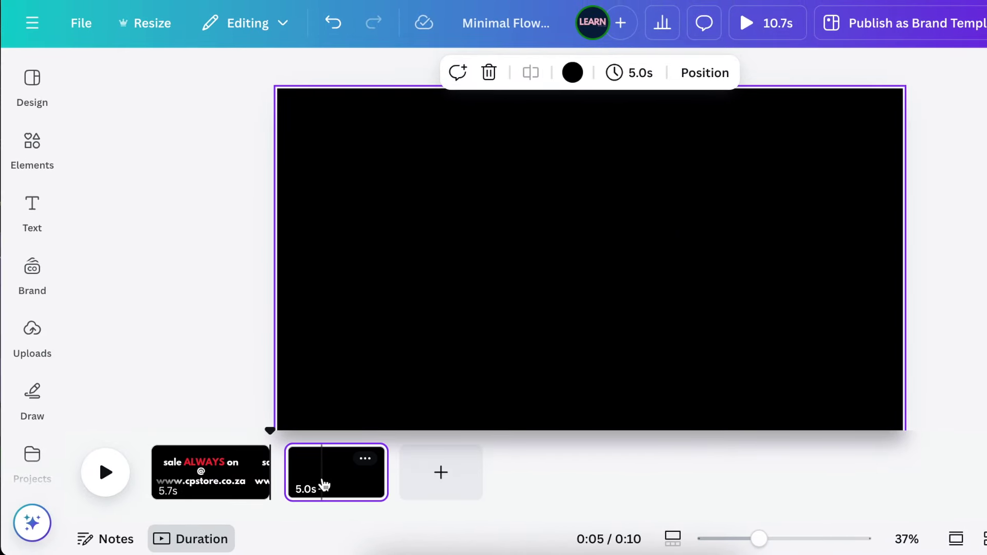
click(32, 144)
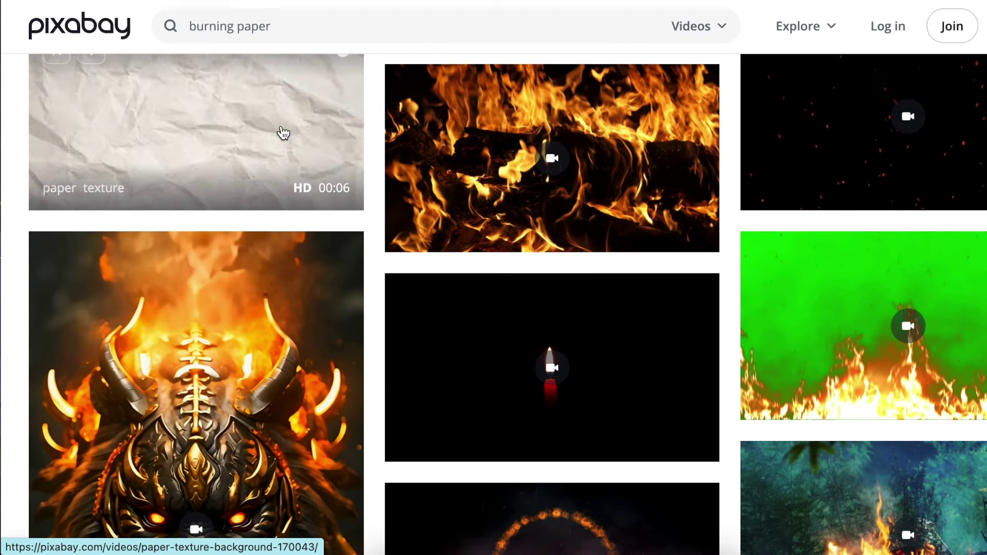
- Examine the burning paper stock videos on Pixabay and Mixkit for a clip suited to a fire reveal
scroll(283, 133, up, 15)
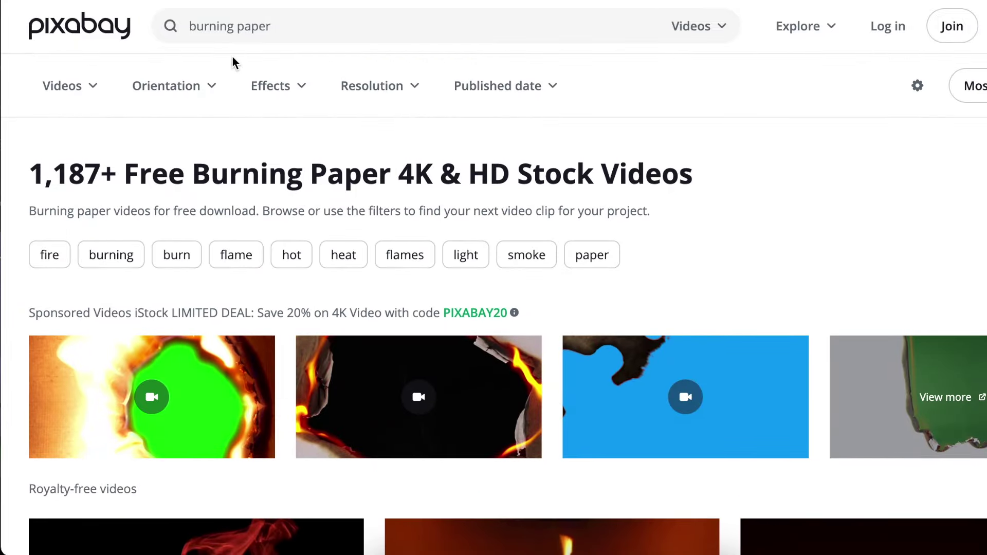
scroll(203, 402, down, 2)
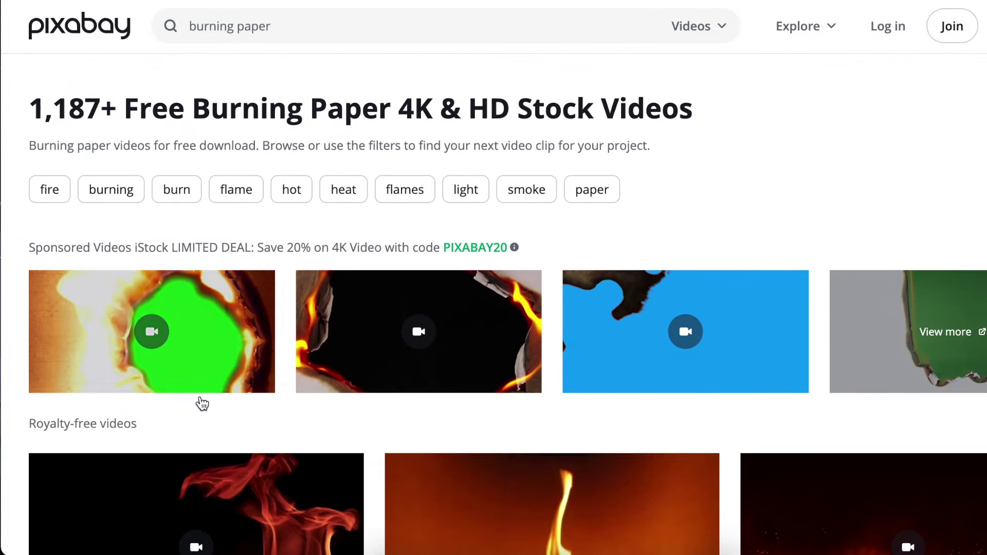
scroll(191, 377, down, 5)
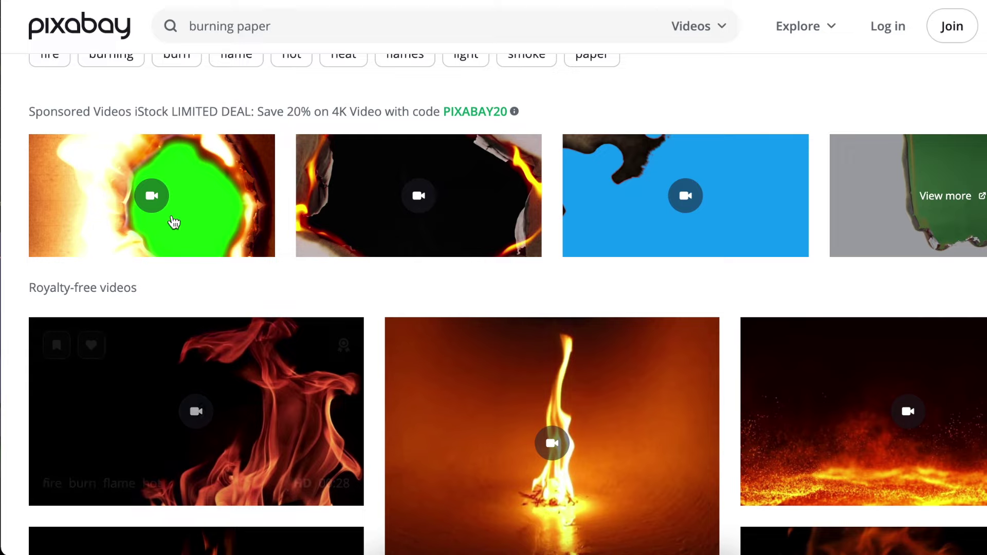
scroll(374, 375, down, 8)
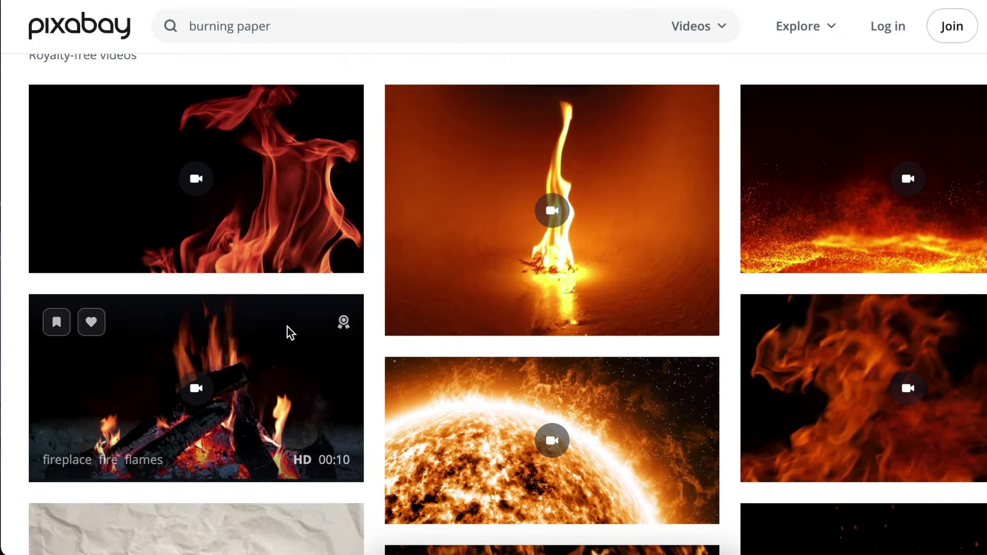
scroll(391, 365, down, 7)
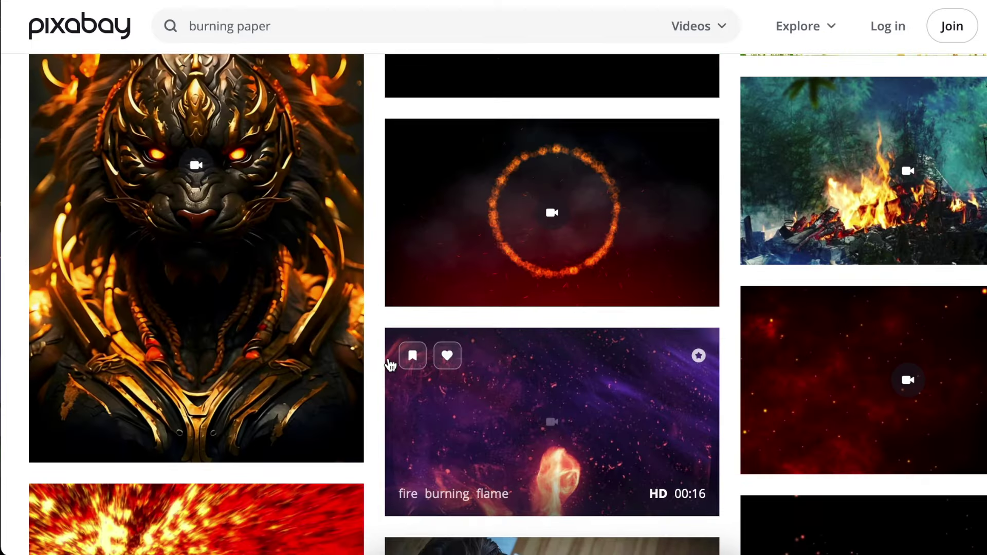
scroll(388, 360, up, 9)
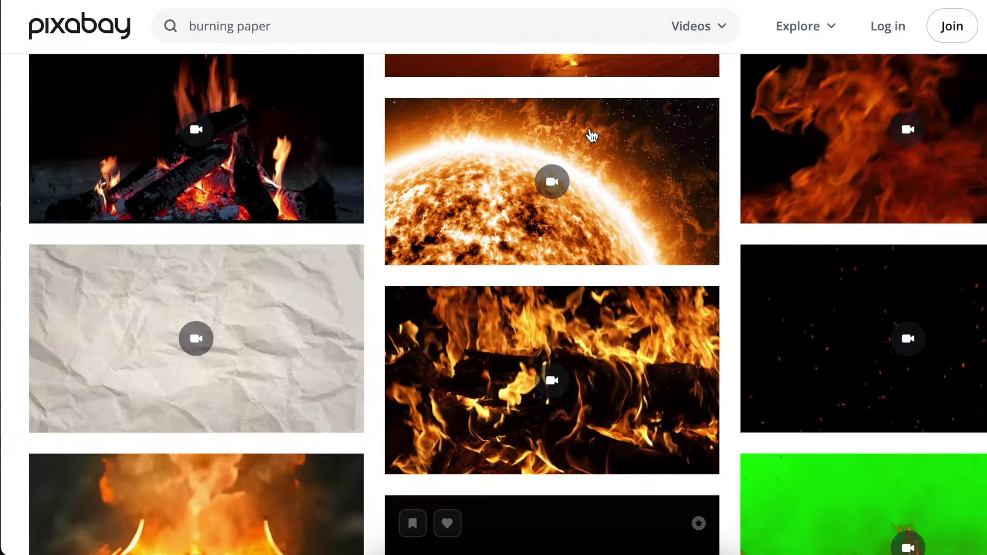
scroll(128, 49, up, 4)
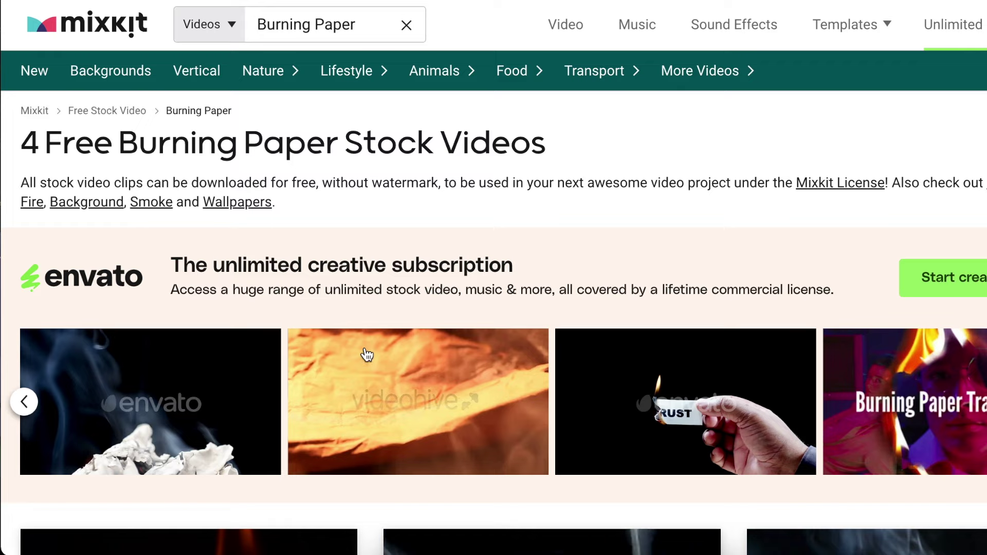
scroll(404, 414, down, 1)
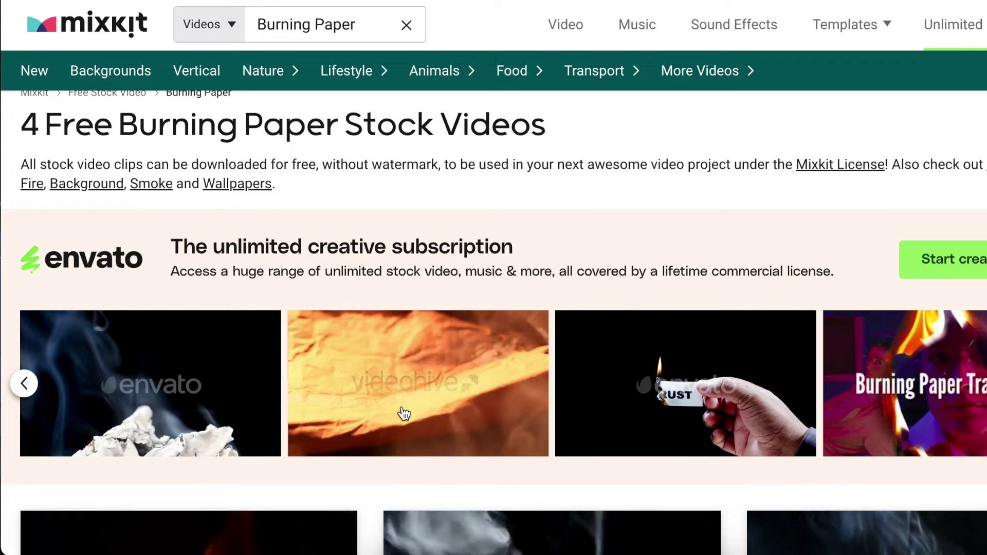
scroll(403, 414, down, 12)
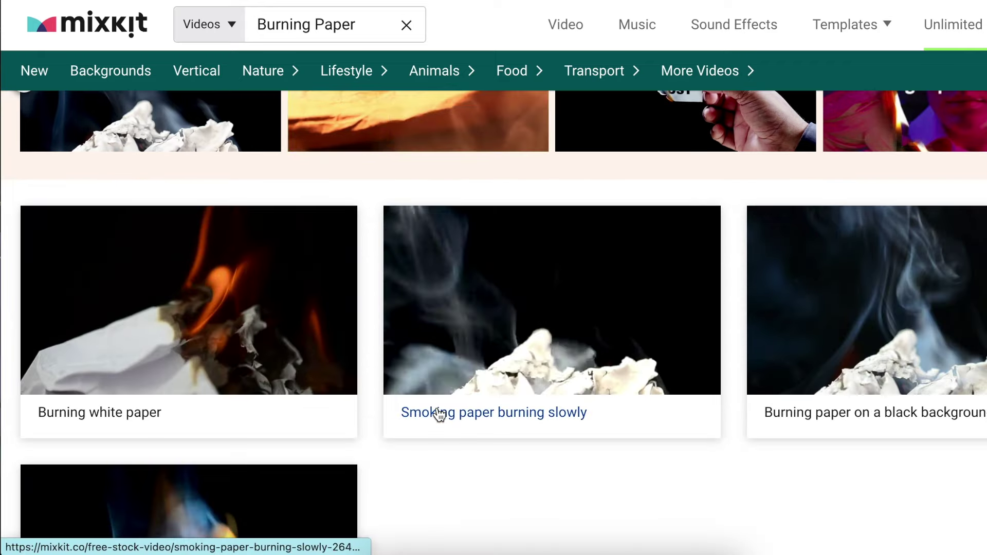
scroll(274, 332, up, 14)
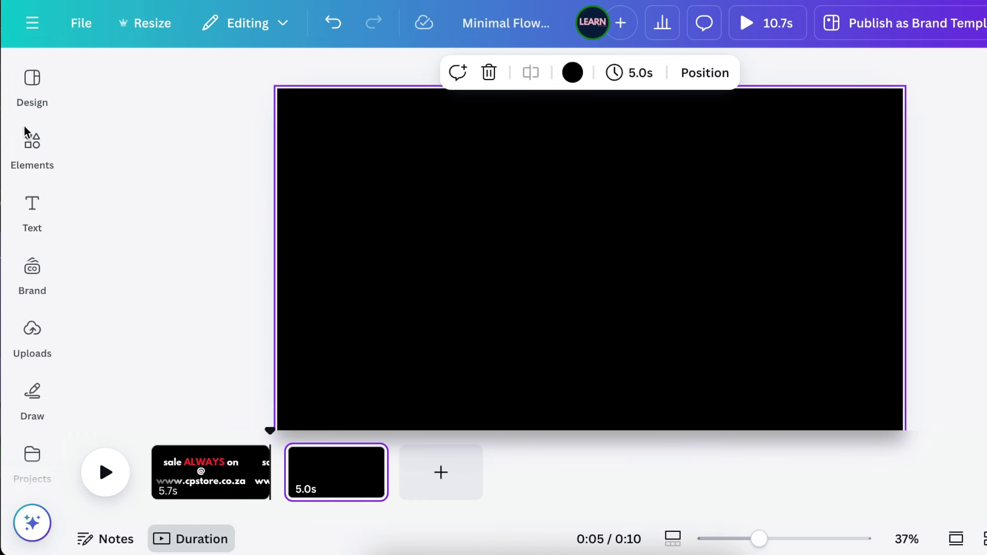
- Switch to Canva, search its elements for "burning paper" videos, look through the clips, and clear the search
click(31, 140)
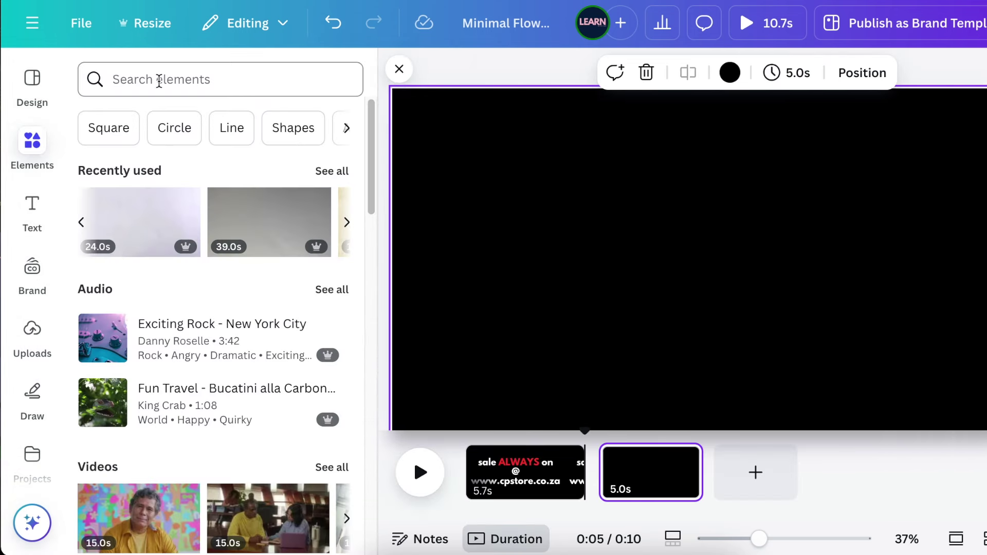
click(160, 80)
click(144, 157)
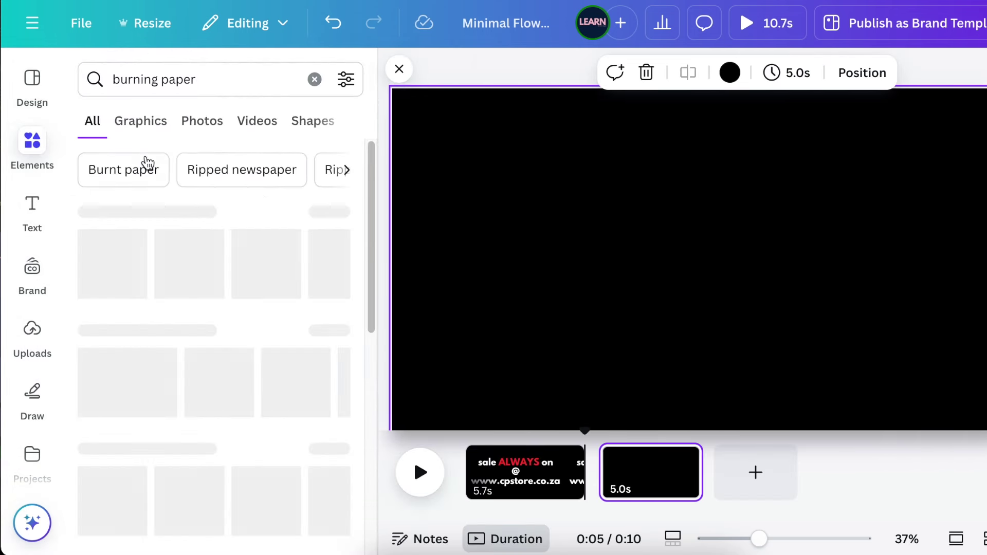
click(260, 125)
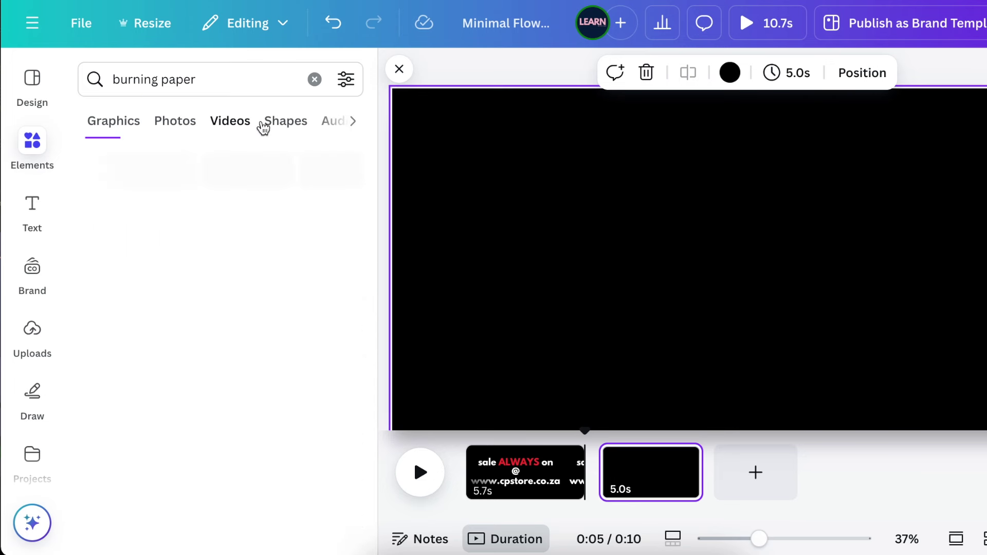
scroll(204, 424, down, 10)
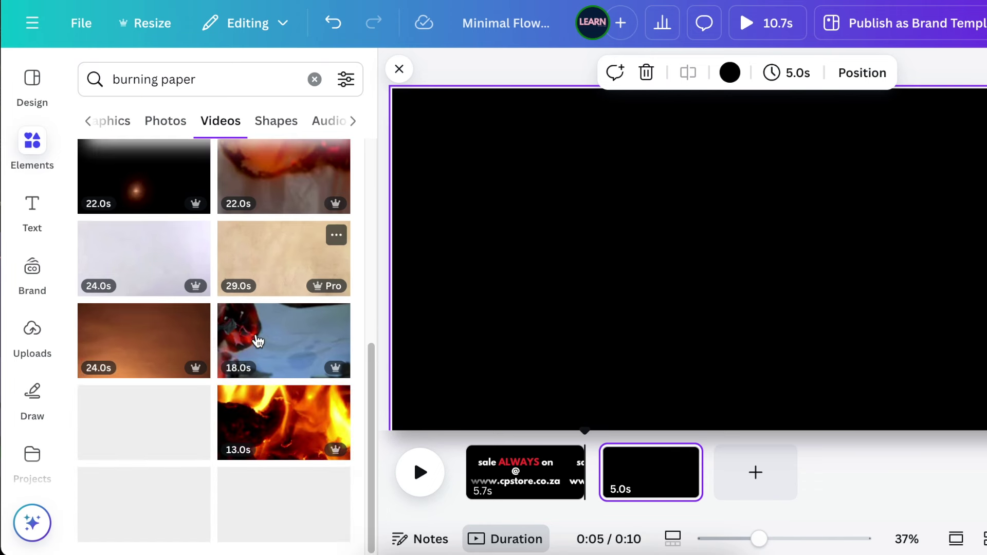
scroll(343, 123, up, 5)
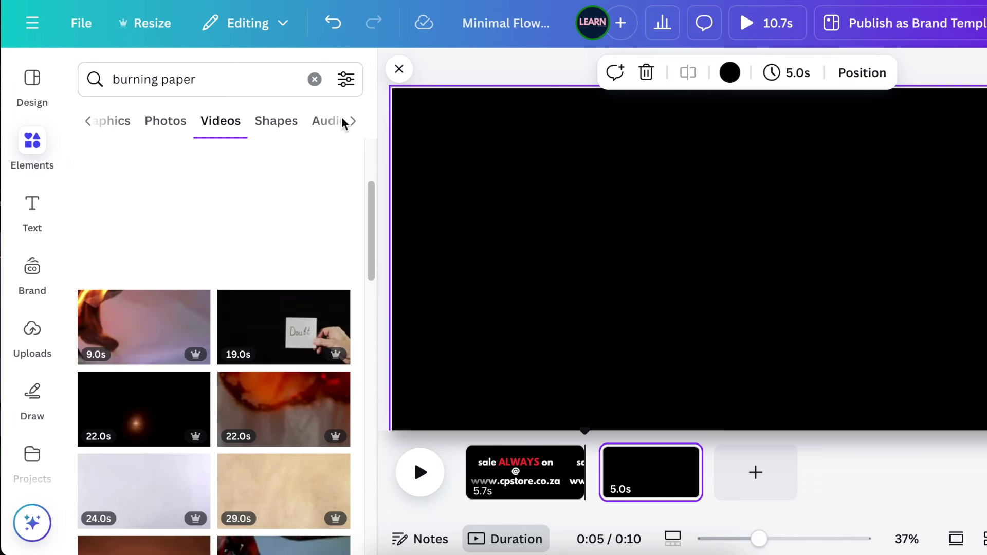
scroll(257, 135, up, 3)
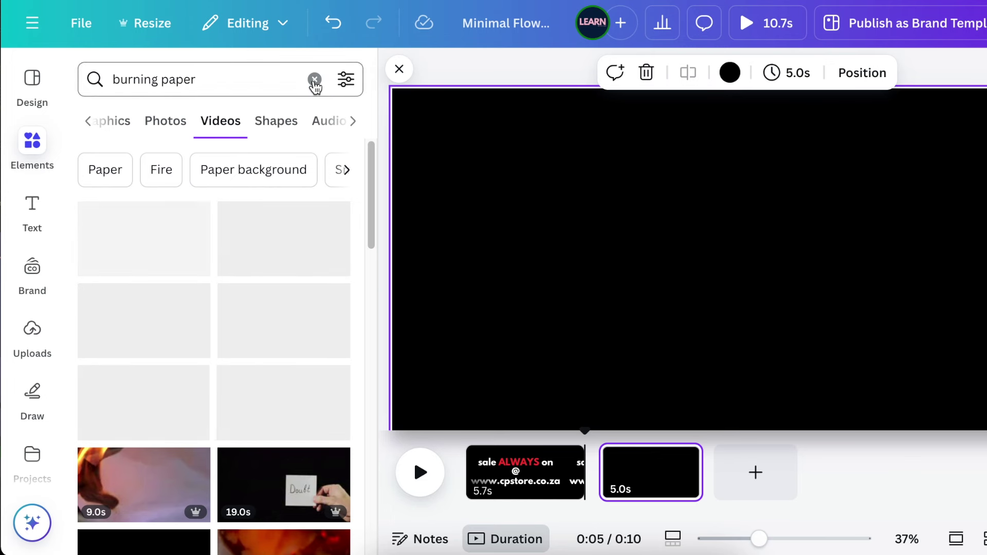
click(314, 80)
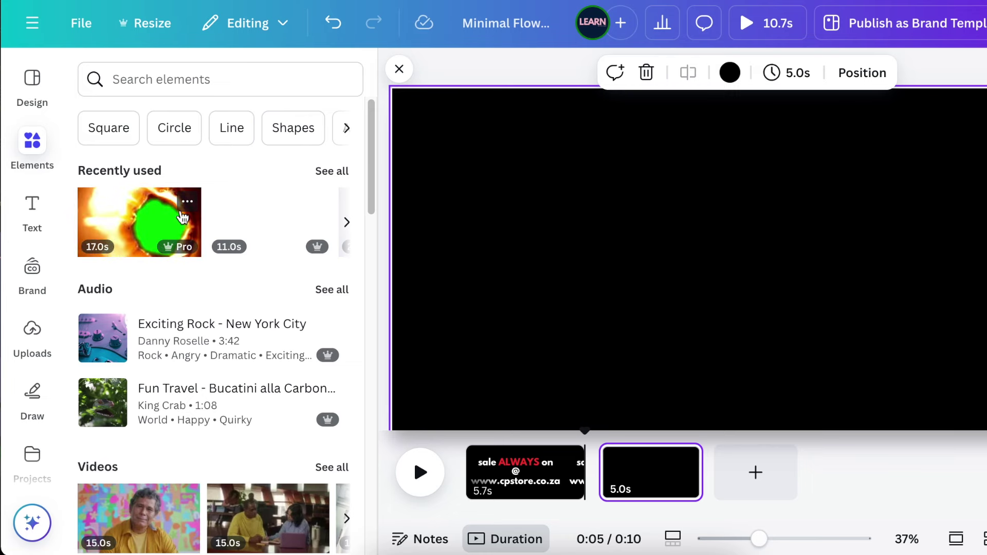
- Place the recently used green-screen clip "Burning paper, burning a hole" on the second page and make it the page background
click(188, 202)
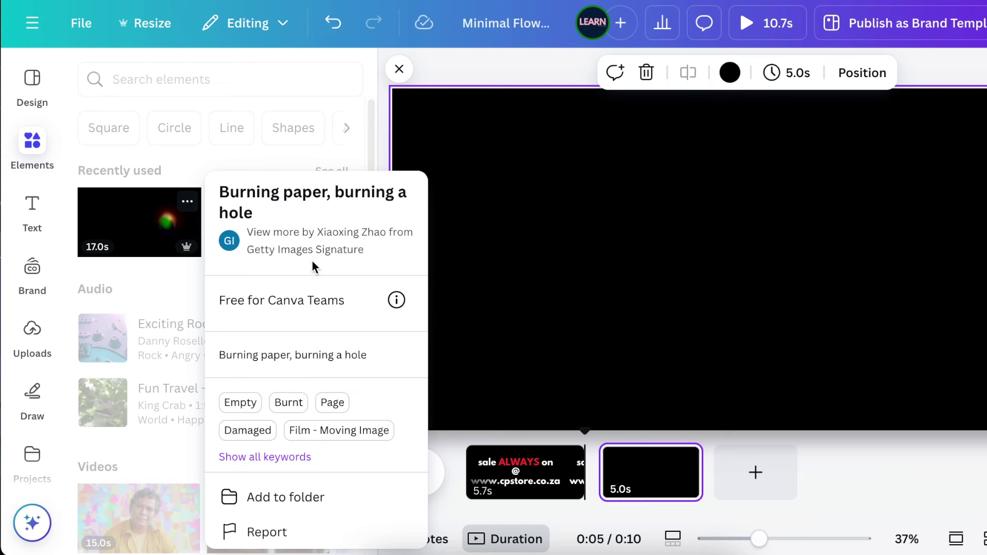
click(144, 236)
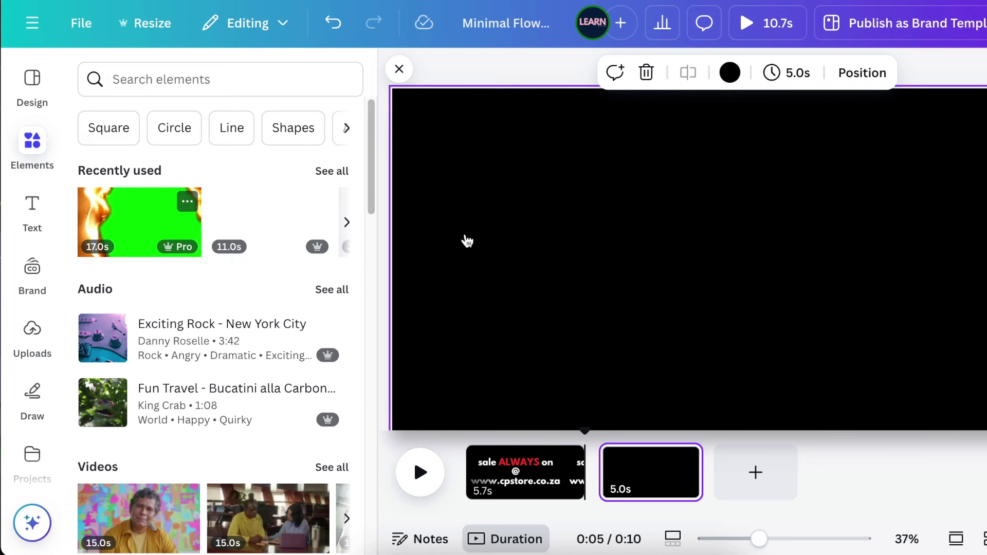
click(119, 224)
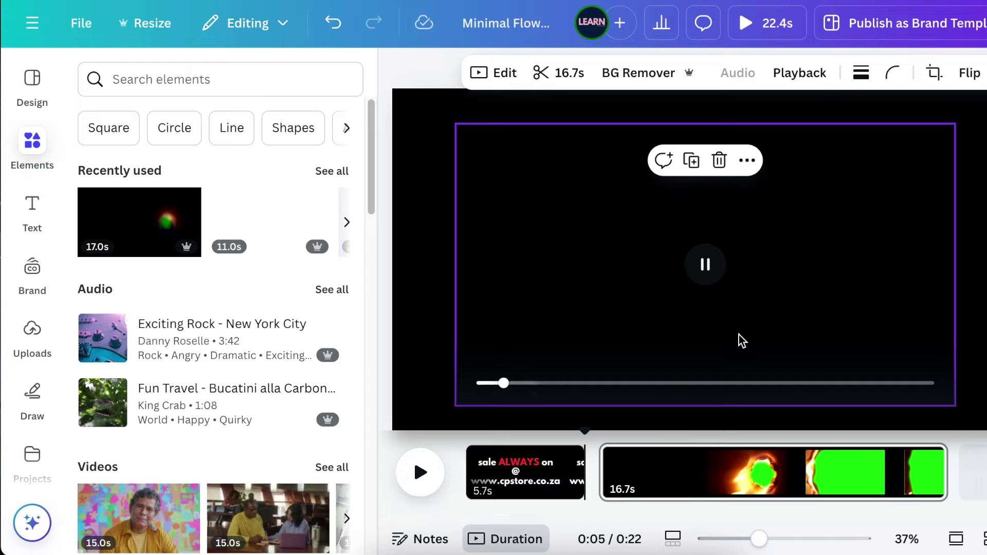
right_click(707, 493)
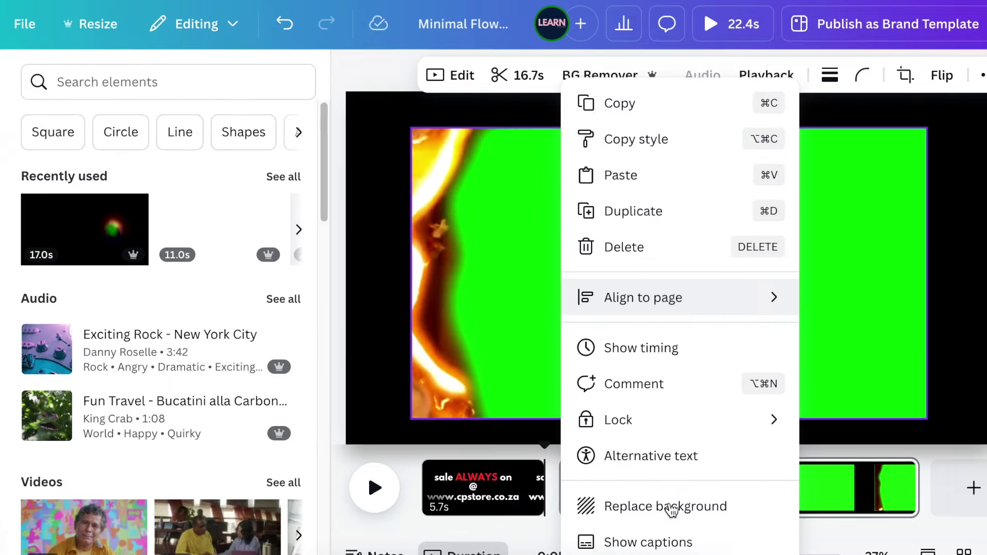
click(671, 509)
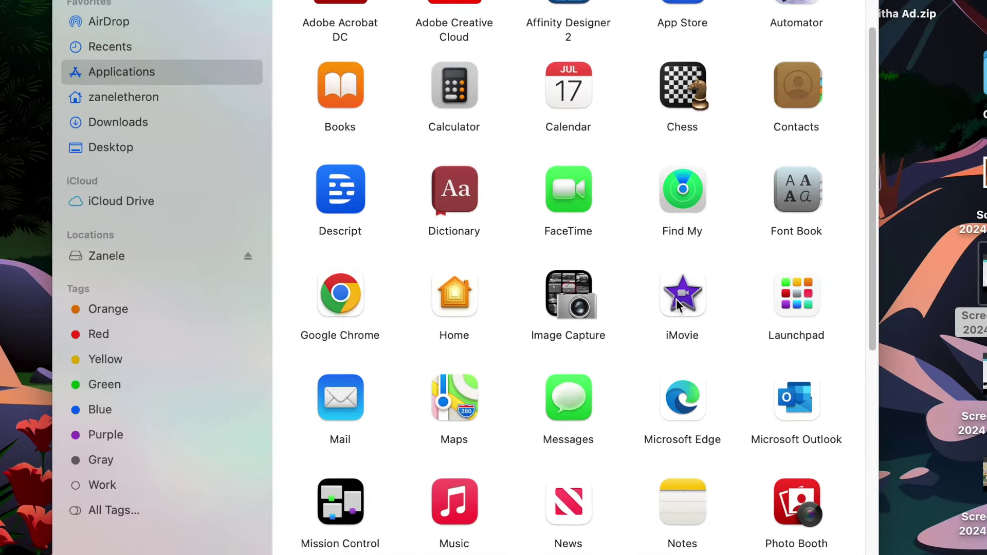
- Switch to iMovie and create a new movie project
click(658, 297)
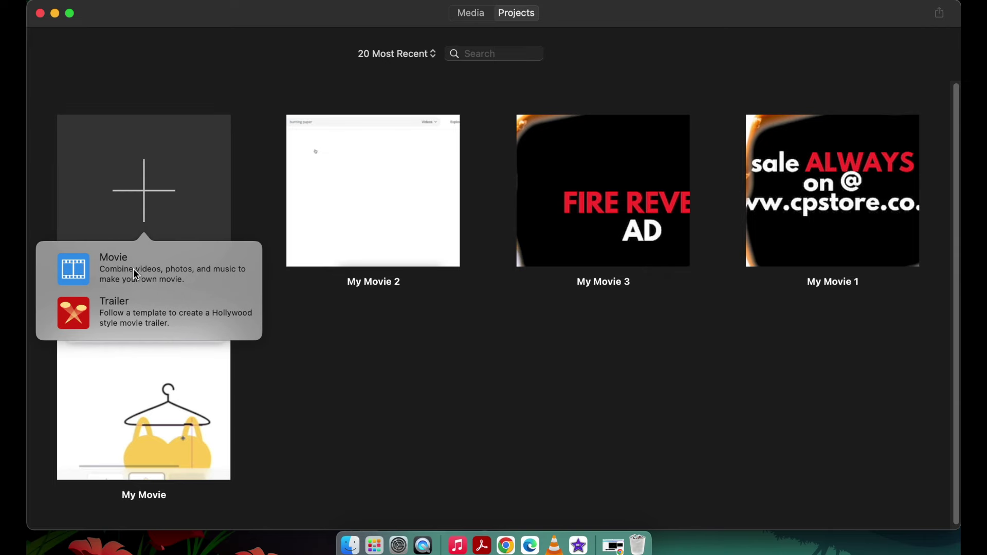
click(150, 273)
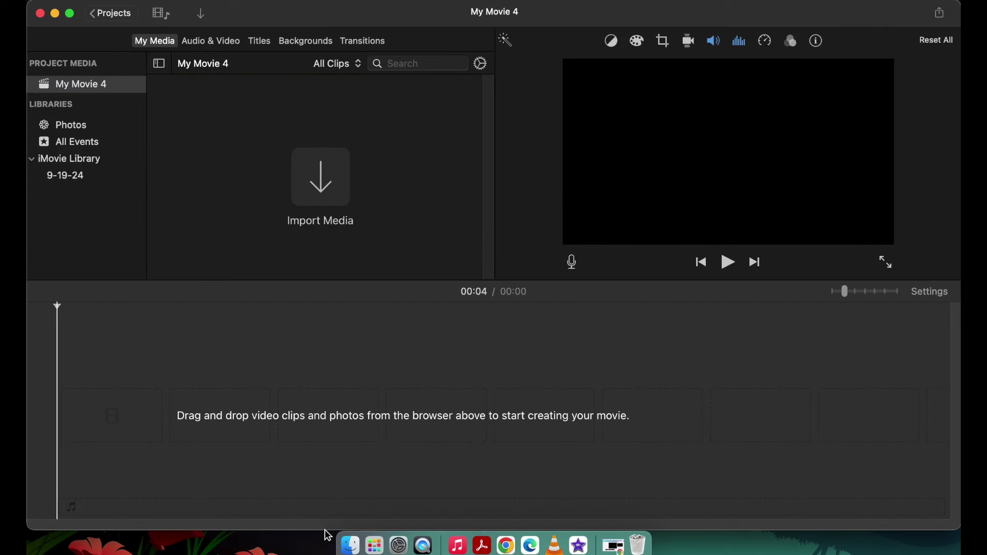
- Add the "sale ALWAYS on" text image from the Downloads folder to the timeline and place the green-screen burning-paper video above it
click(351, 550)
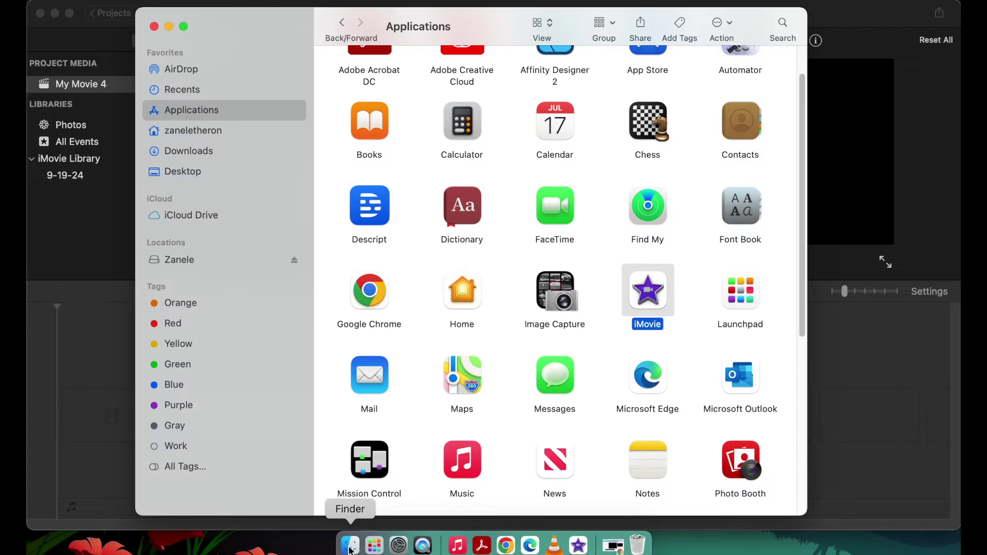
click(195, 155)
drag(474, 32, 719, 26)
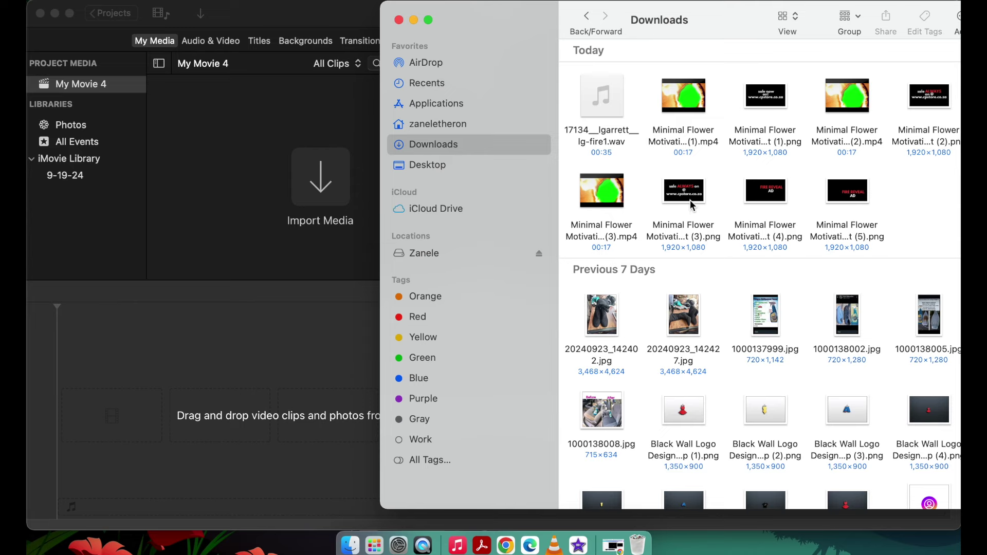
drag(690, 198, 244, 414)
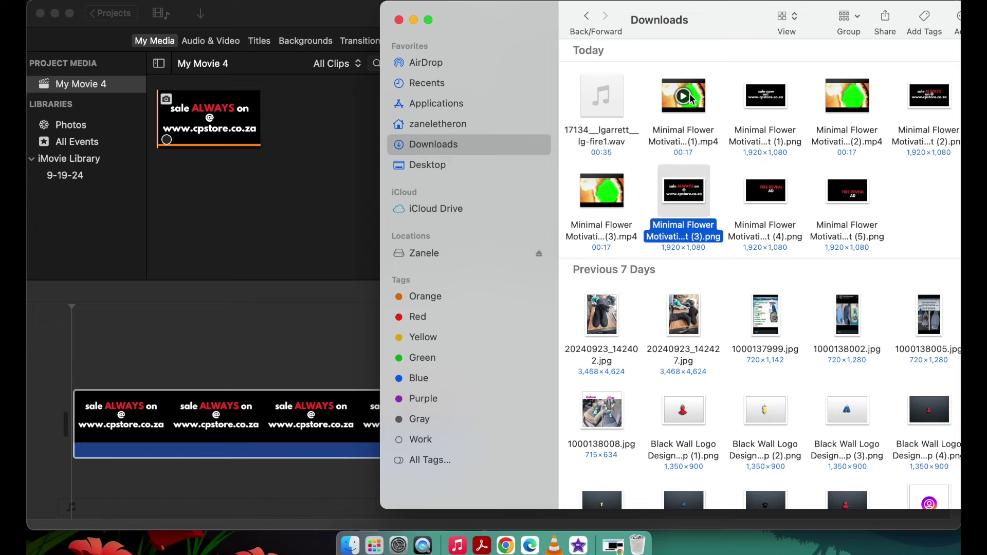
drag(692, 99, 69, 345)
click(69, 346)
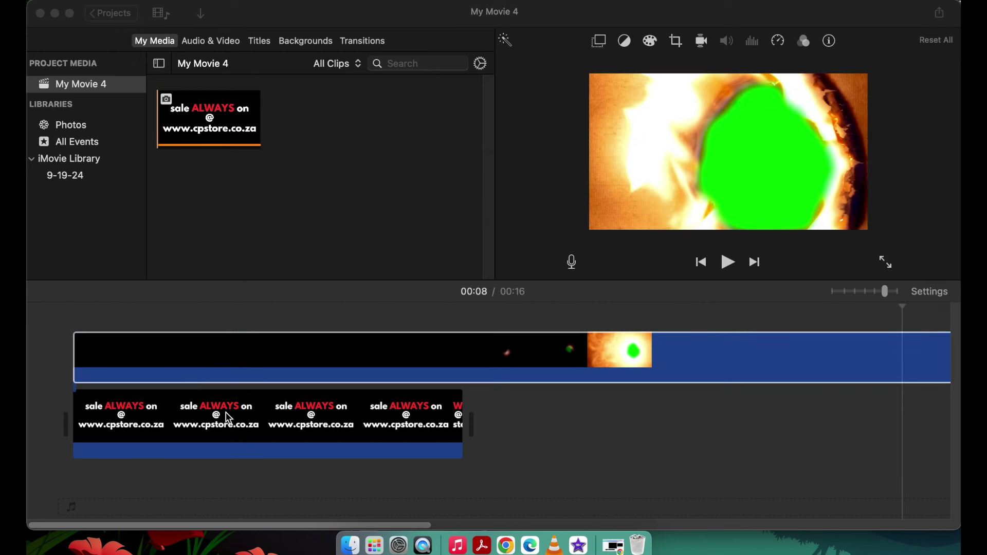
- Extend the text image in the timeline to about 16.8 s so it spans the whole burning-paper clip
click(180, 409)
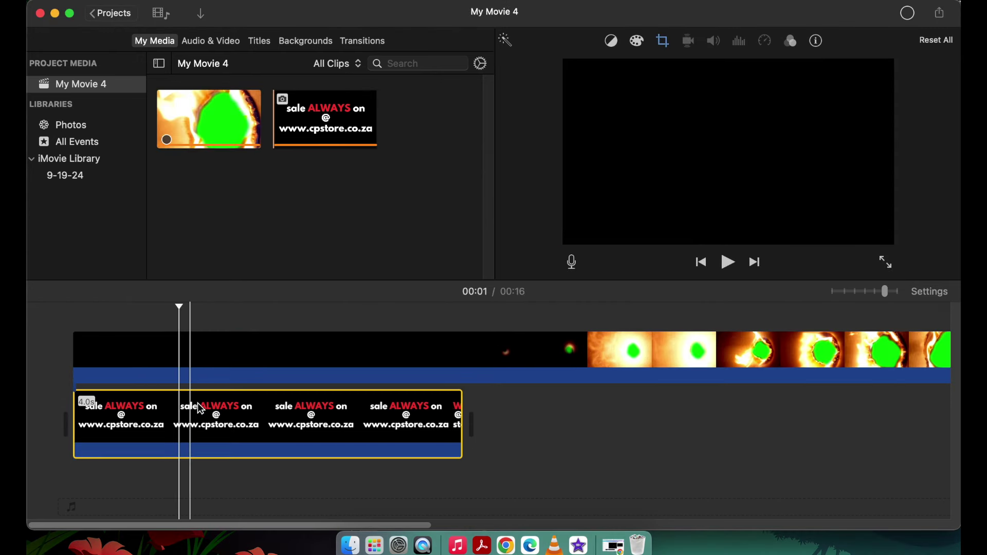
mouse_move(884, 292)
mouse_down()
mouse_move(867, 292)
mouse_move(874, 297)
mouse_up()
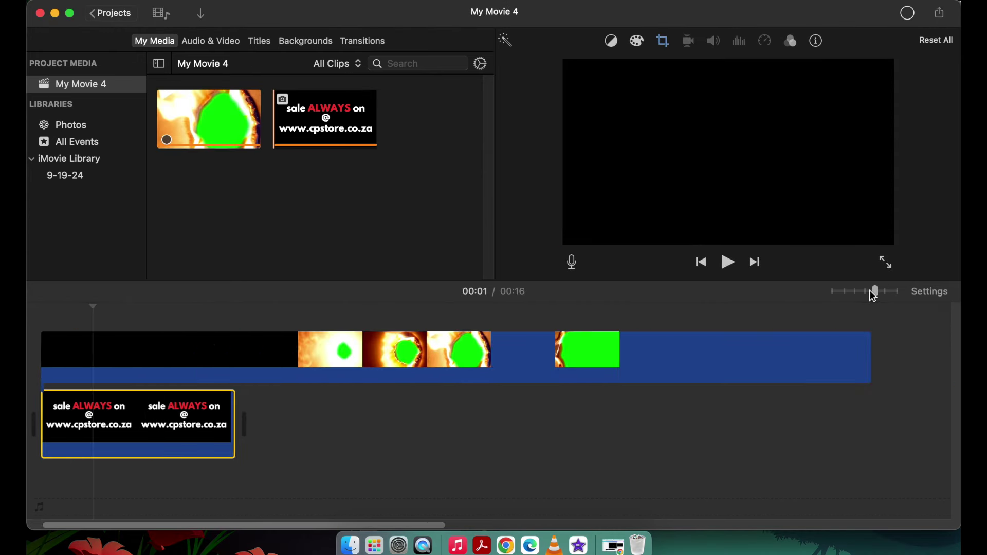
drag(93, 308, 261, 330)
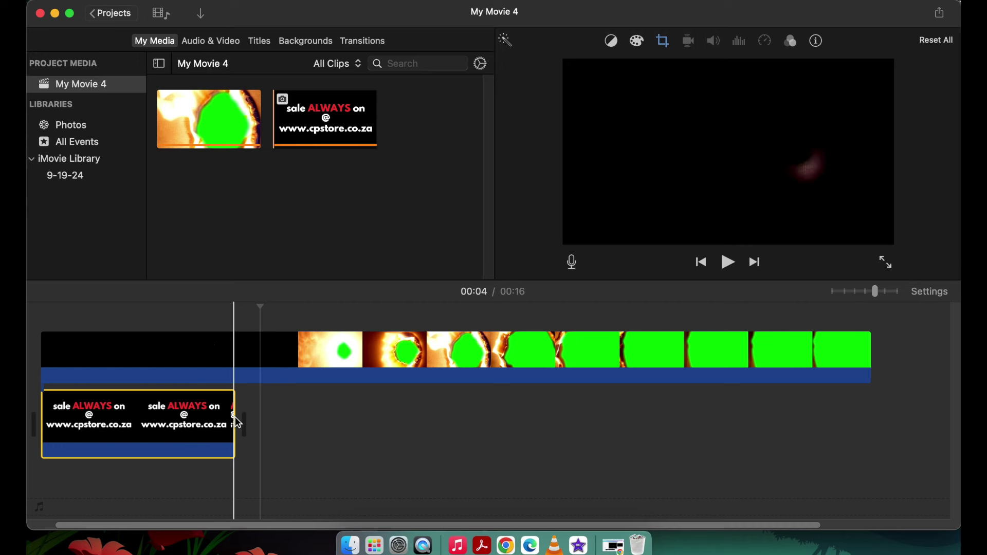
drag(232, 419, 848, 452)
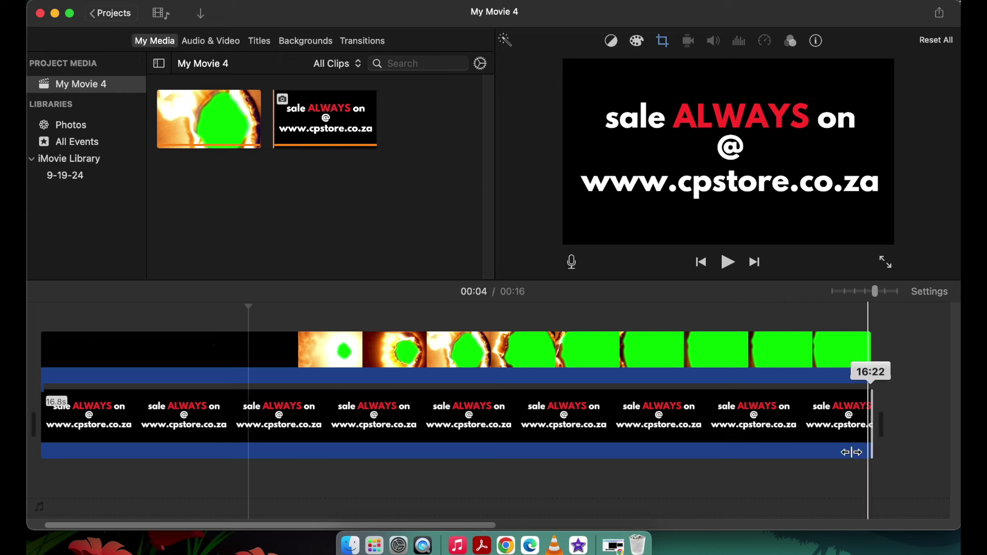
- Trim the dark opening of the burning-paper clip to leave 11.7 s, and align and shorten the text image to match
drag(55, 355, 576, 376)
drag(333, 457, 595, 457)
drag(489, 424, 773, 435)
click(329, 360)
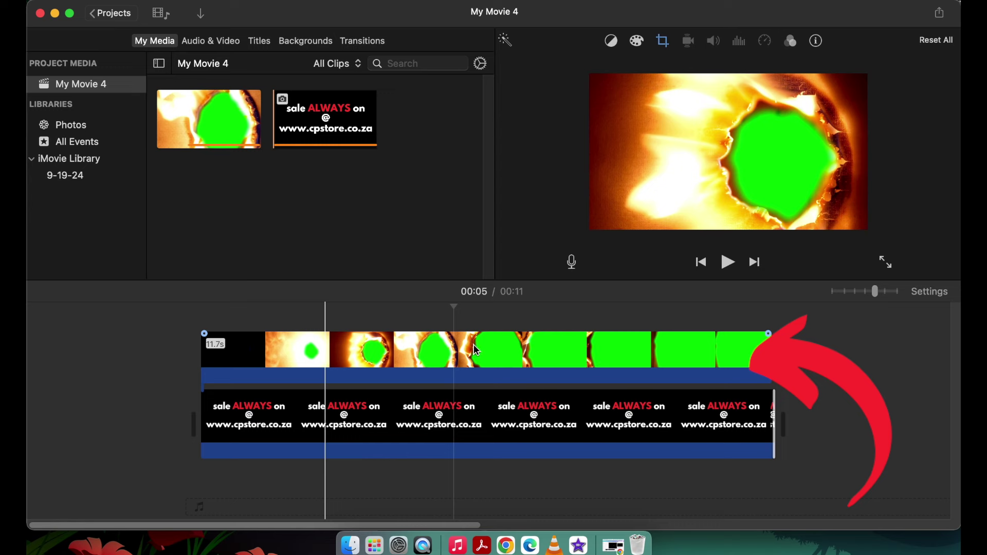
- Set the burning-paper clip's overlay mode to Green/Blue Screen and play the movie from the start to check the reveal
click(473, 351)
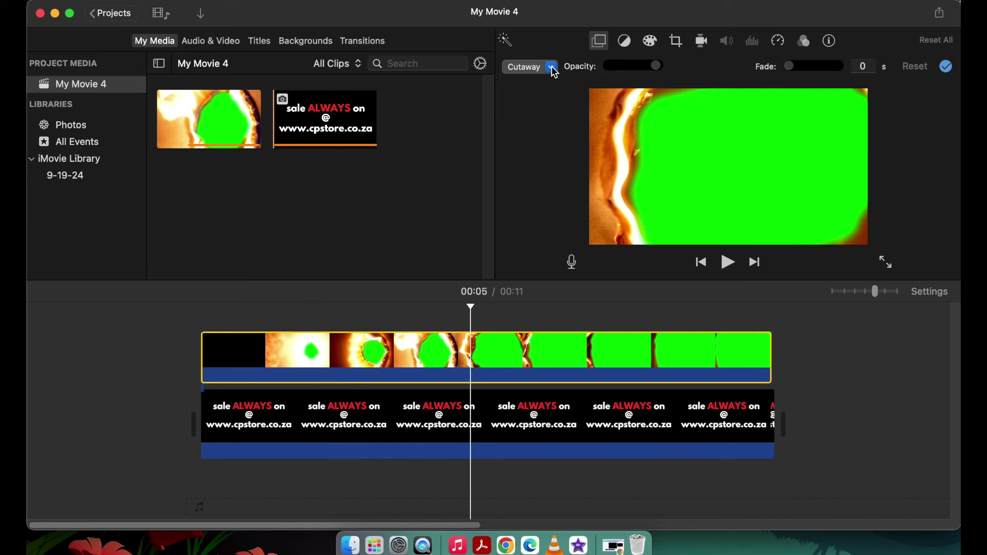
click(551, 68)
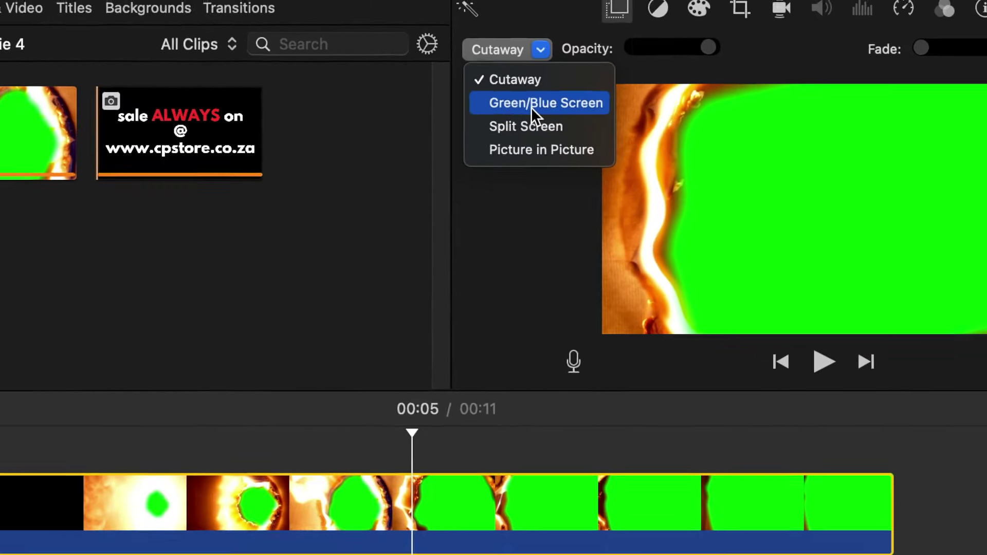
click(532, 107)
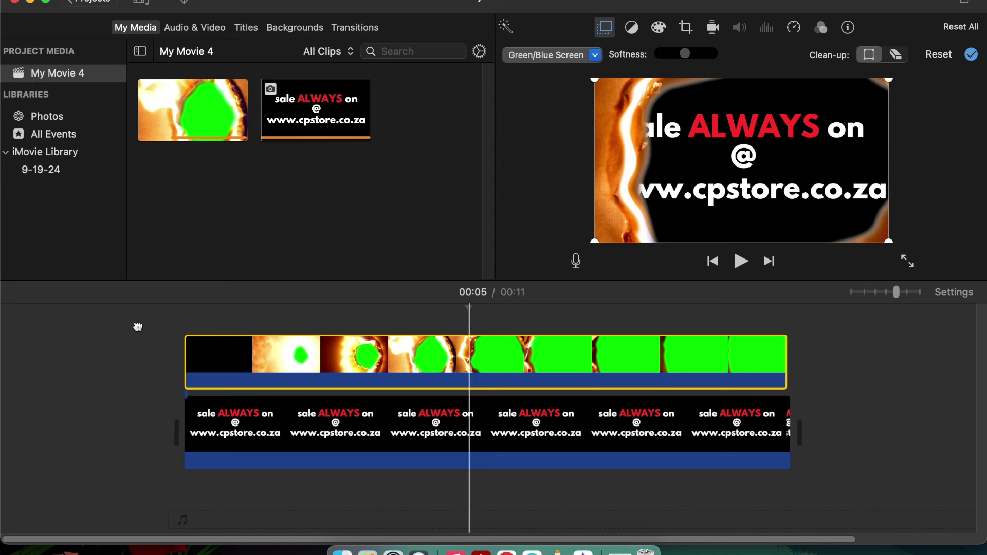
key(Home)
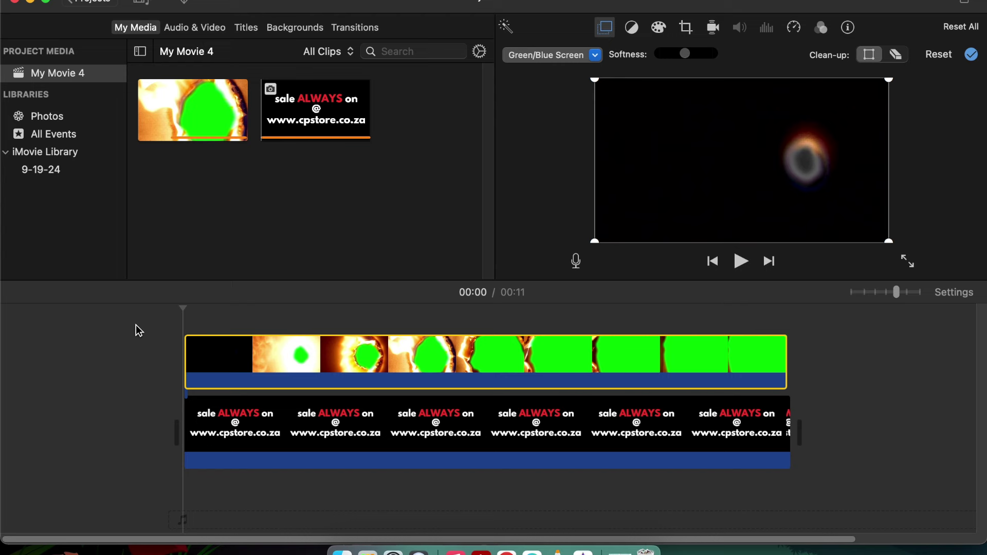
key(space)
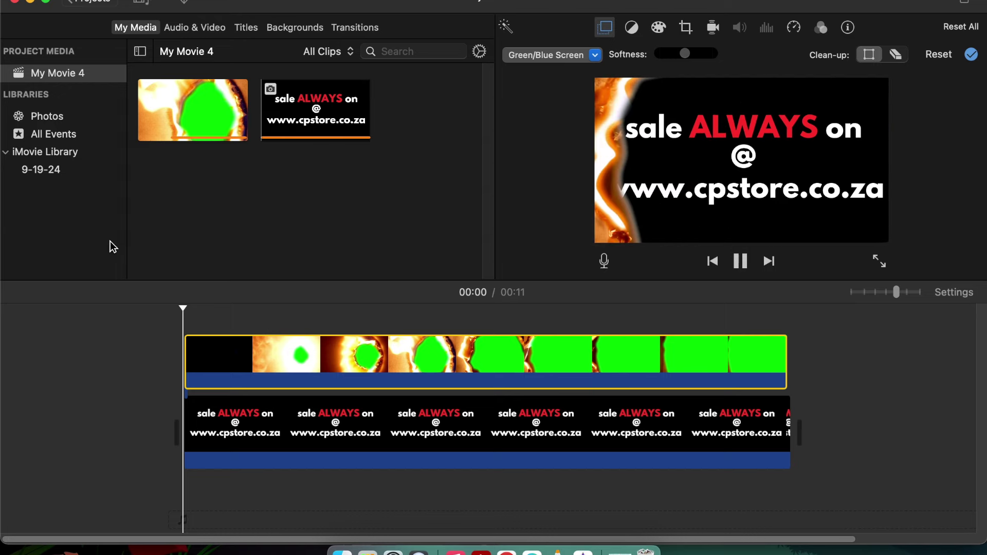
key(space)
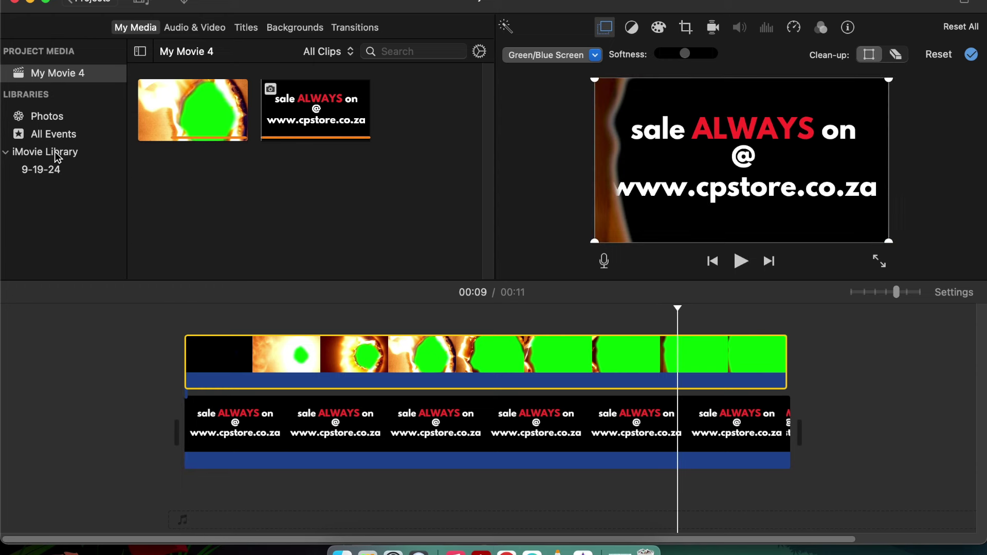
- Add the 35-second fire sound from My Movie 3 in the iMovie Library beneath the clips, aligned to the start, and preview it
click(58, 154)
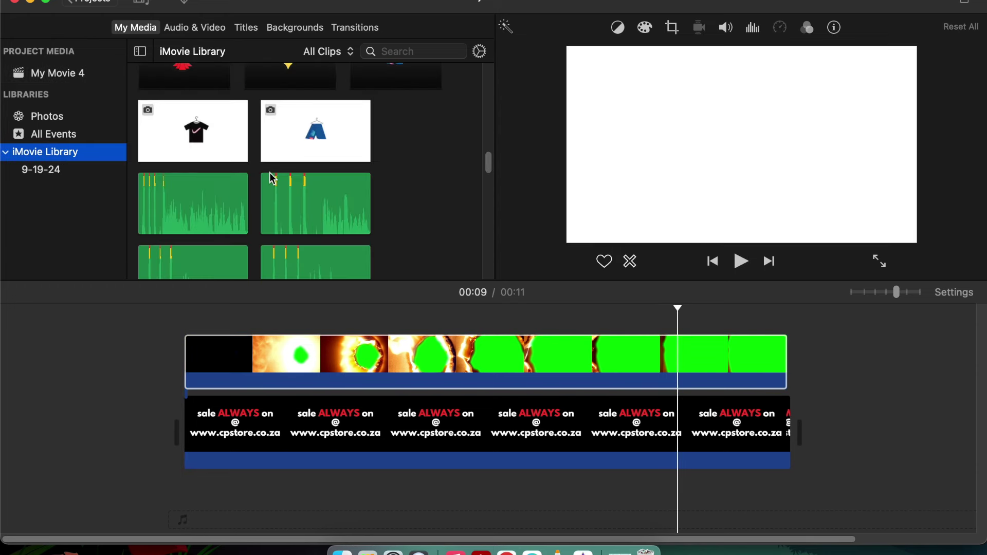
drag(488, 164, 488, 247)
click(291, 165)
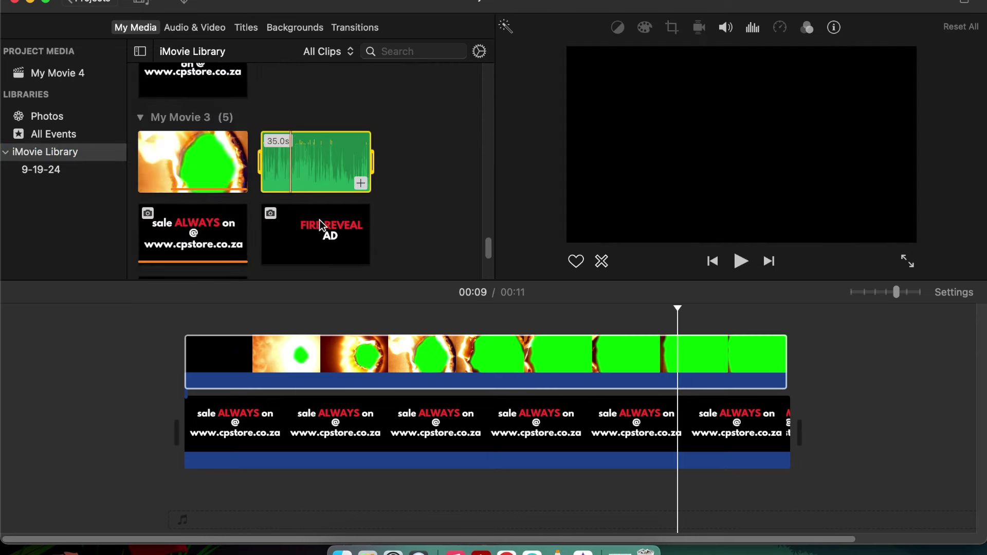
drag(294, 440, 288, 470)
drag(255, 503, 169, 506)
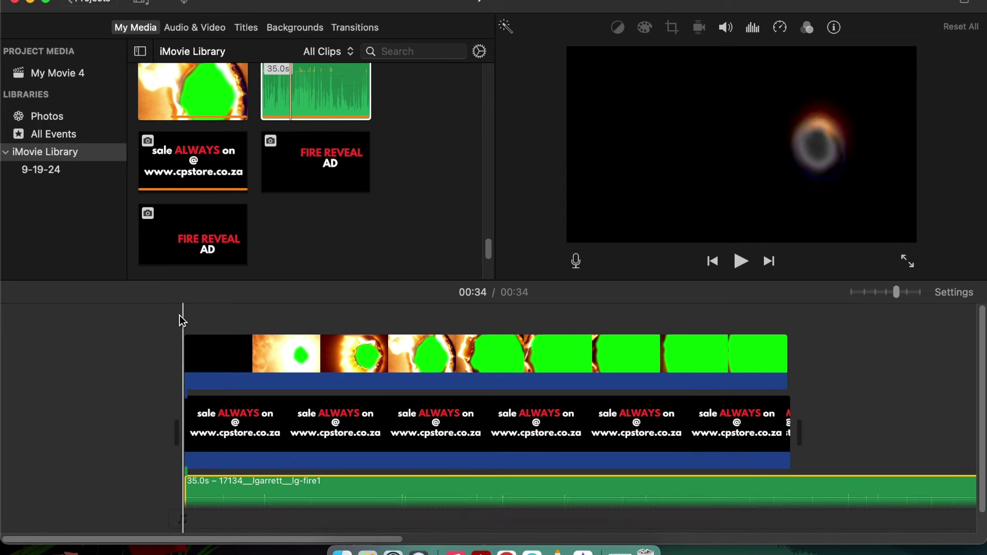
key(space)
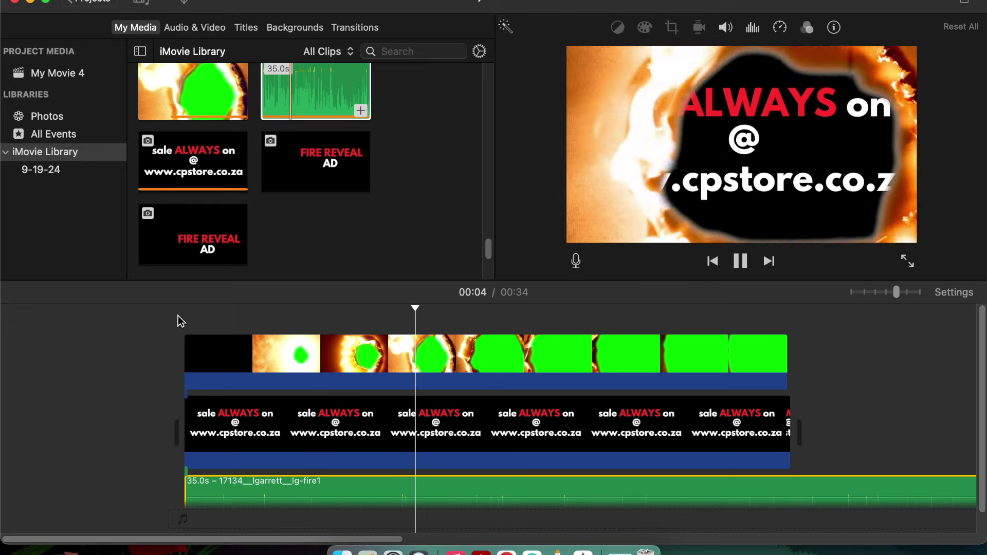
key(space)
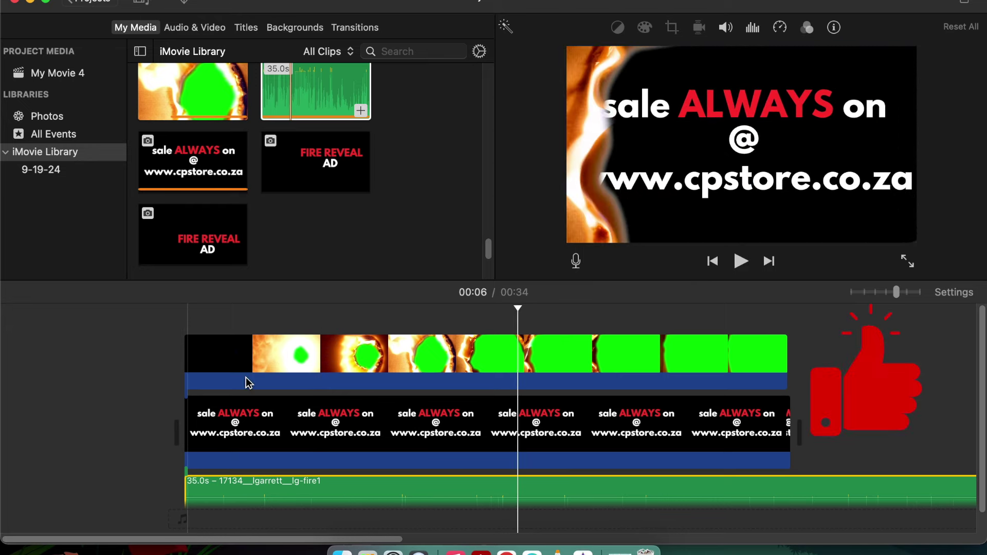
- Split the fire sound at the end of the text image, leaving an 11.8 s first part
scroll(310, 540, right, 5)
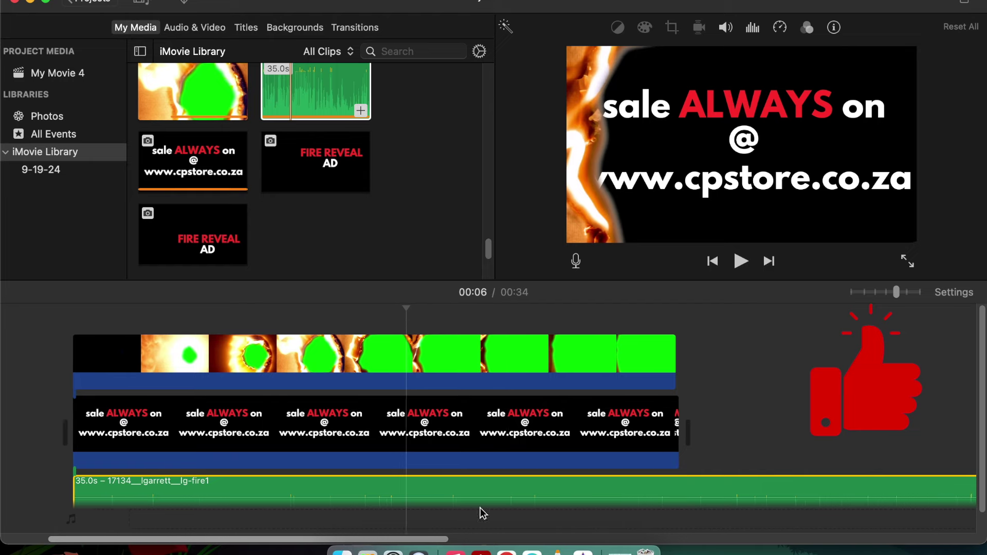
scroll(984, 391, down, 2)
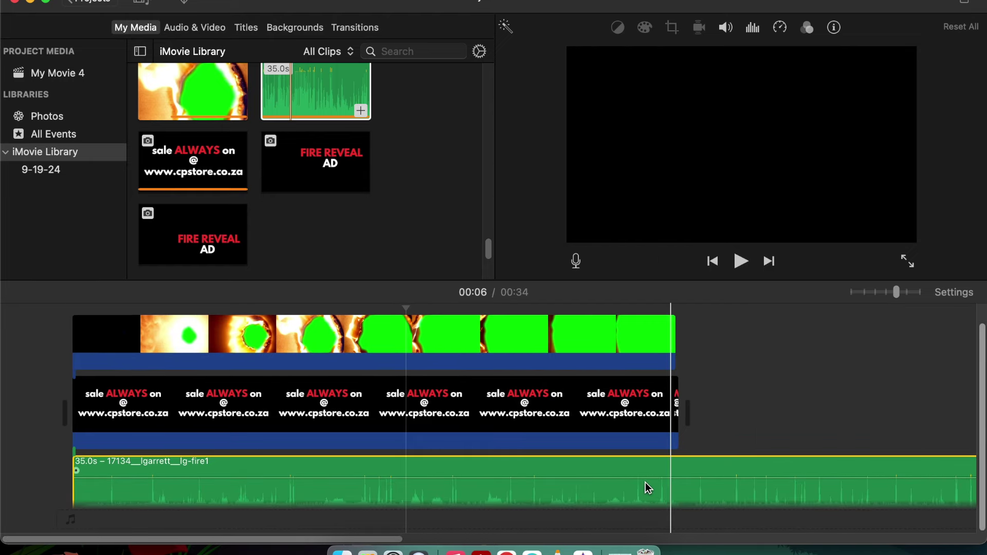
right_click(682, 470)
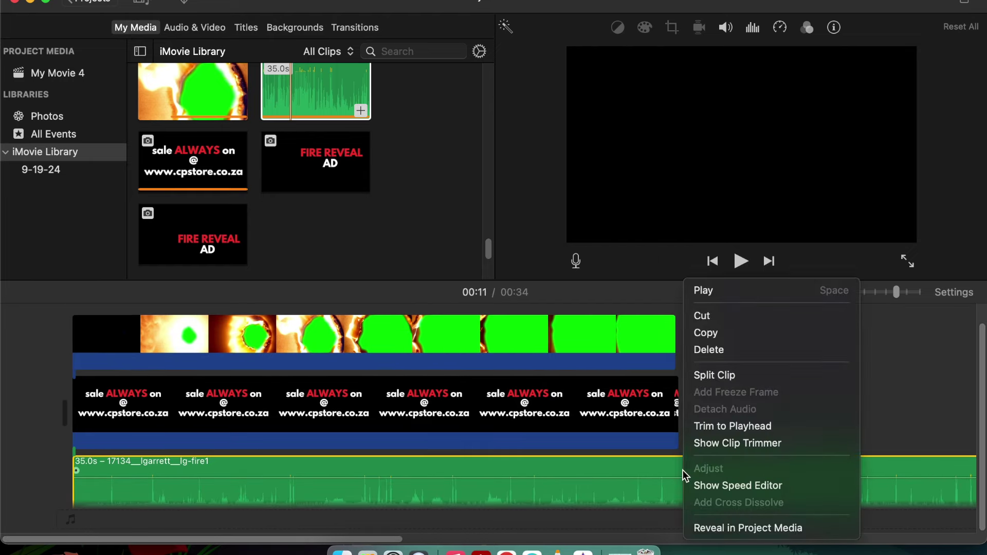
click(720, 376)
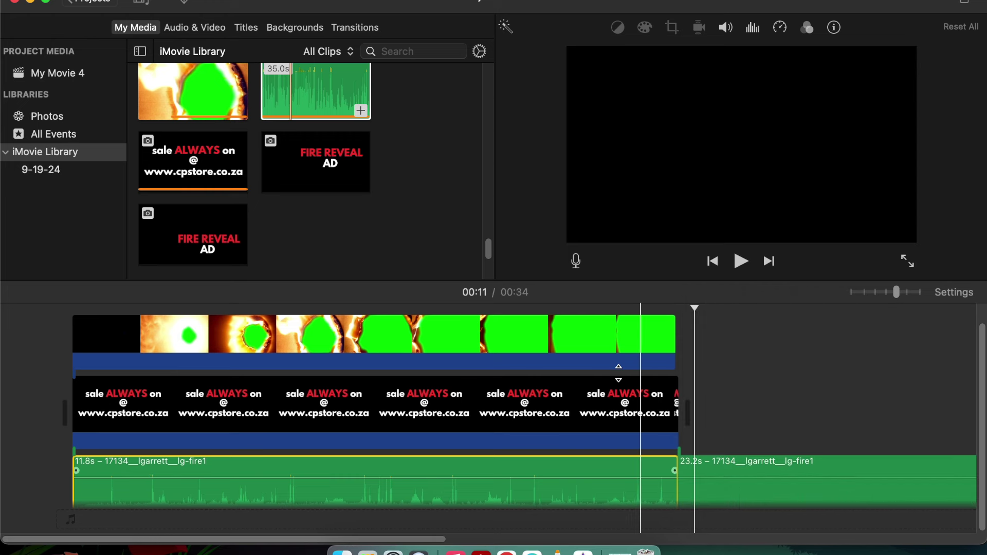